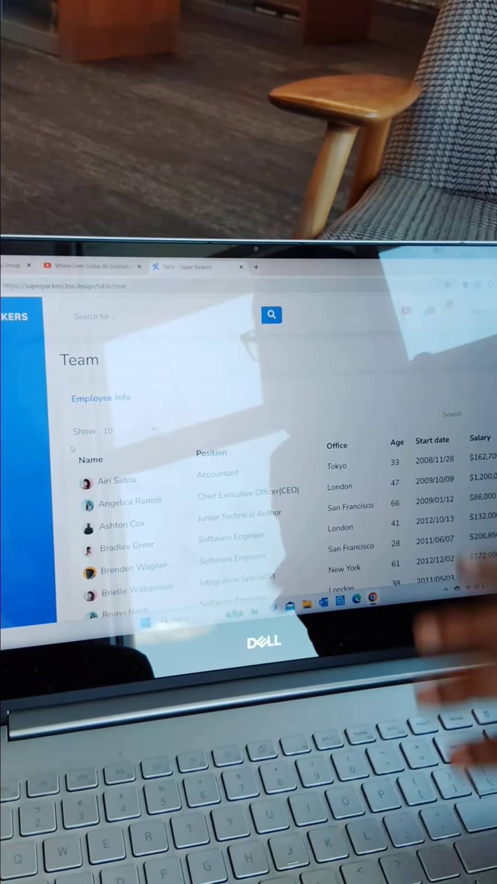
pyautogui.scroll(-2, 249, 449)
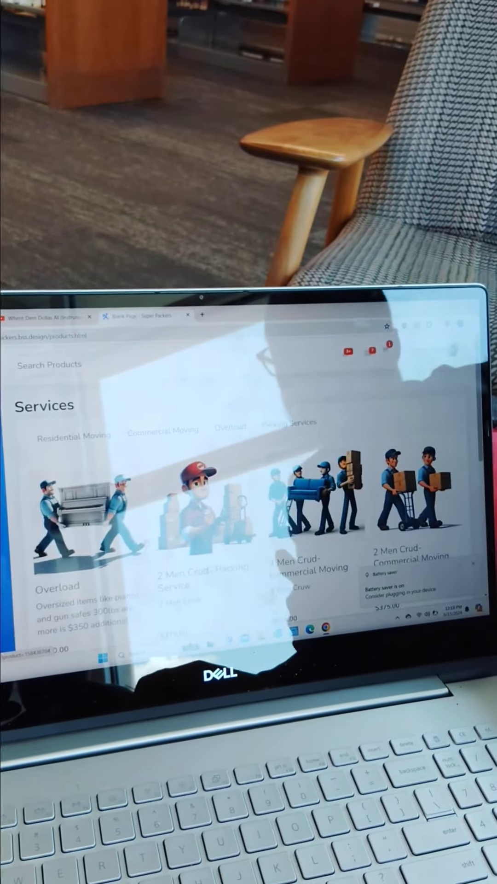
pyautogui.scroll(-2, 149, 538)
pyautogui.scroll(1, 149, 538)
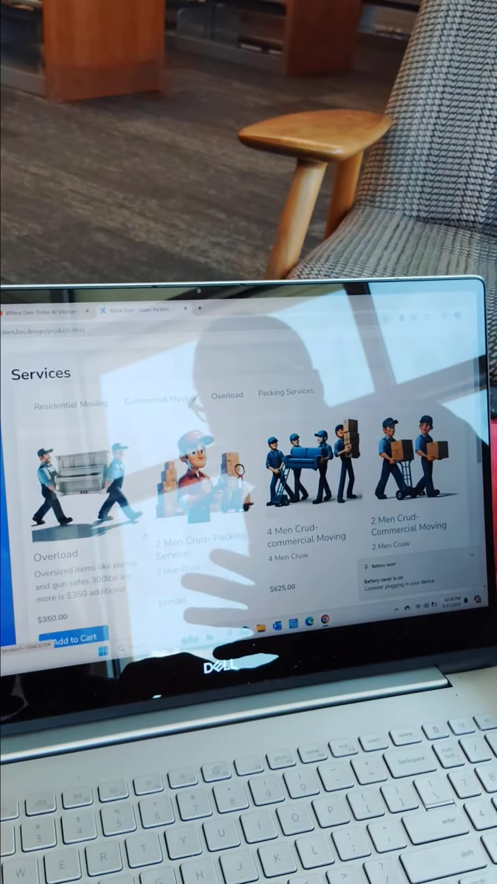
pyautogui.scroll(-2, 248, 483)
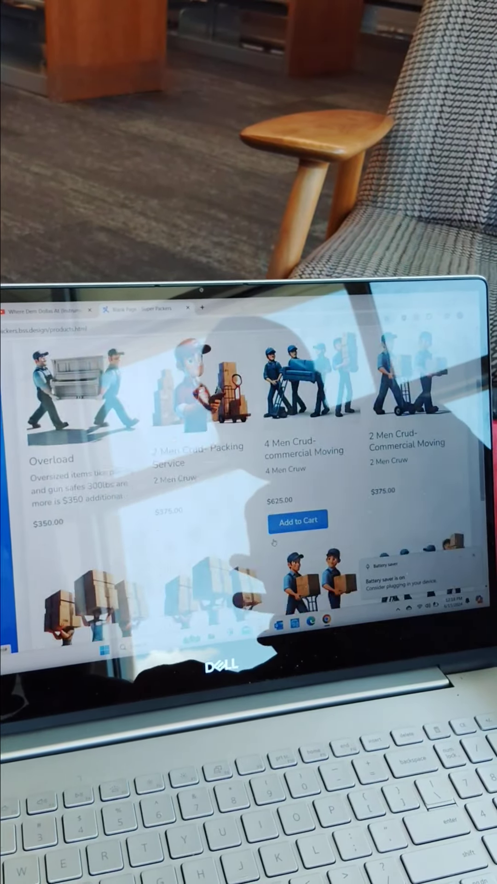
pyautogui.scroll(-1, 249, 483)
pyautogui.scroll(-2, 274, 544)
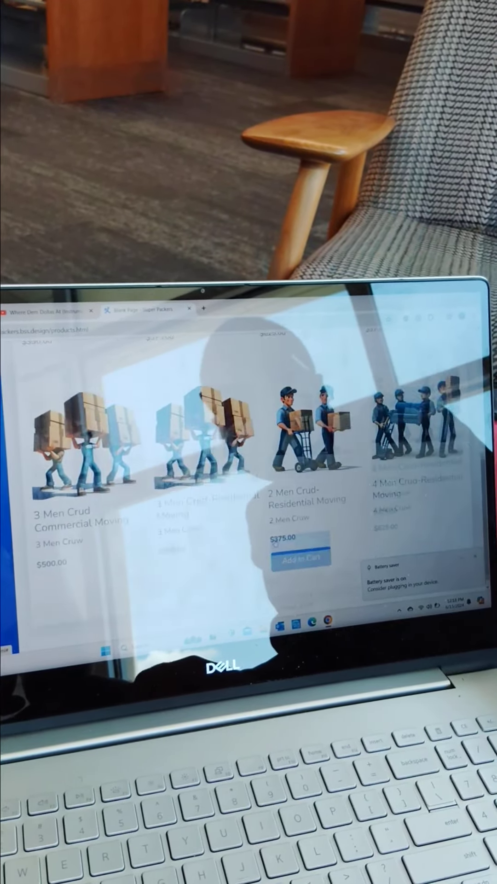
pyautogui.scroll(3, 274, 543)
pyautogui.scroll(1, 274, 543)
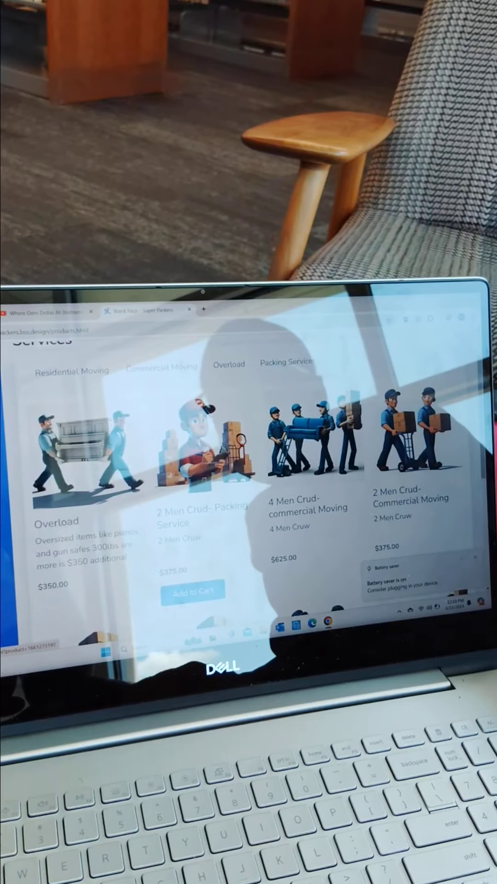
# Add Overload to the cart from its detail page, then return to the Services listing
pyautogui.click(231, 365)
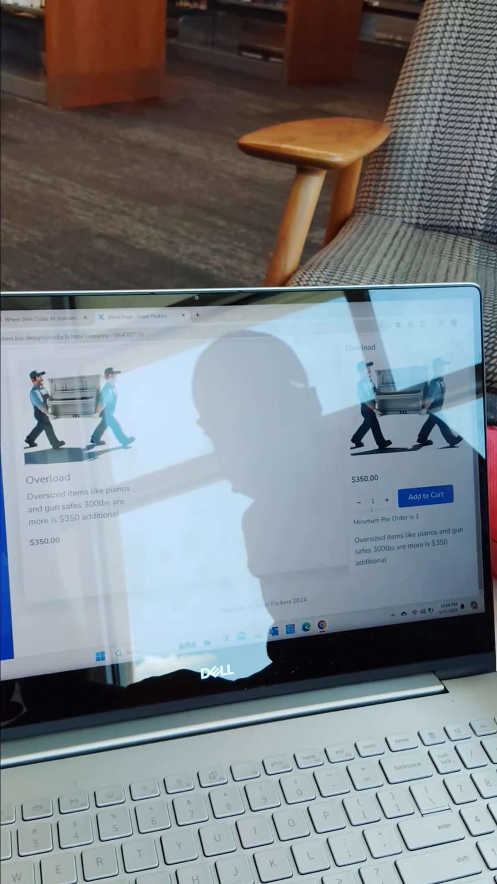
pyautogui.press('Escape')
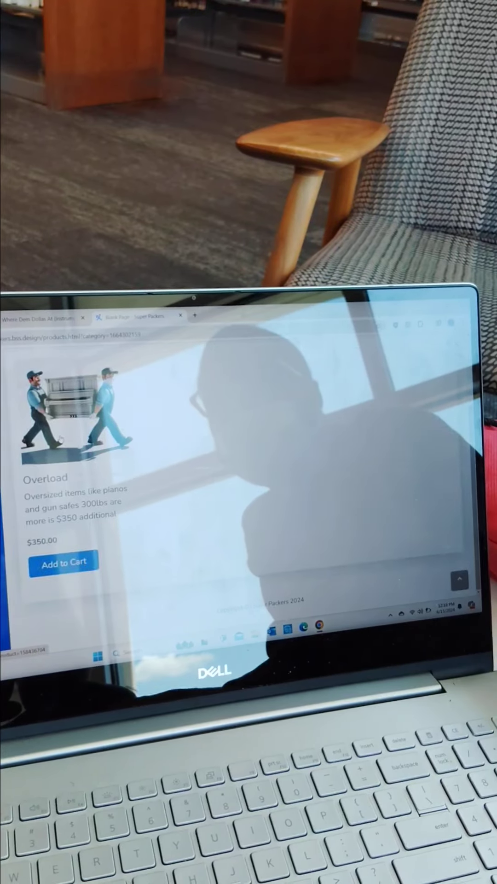
pyautogui.click(76, 408)
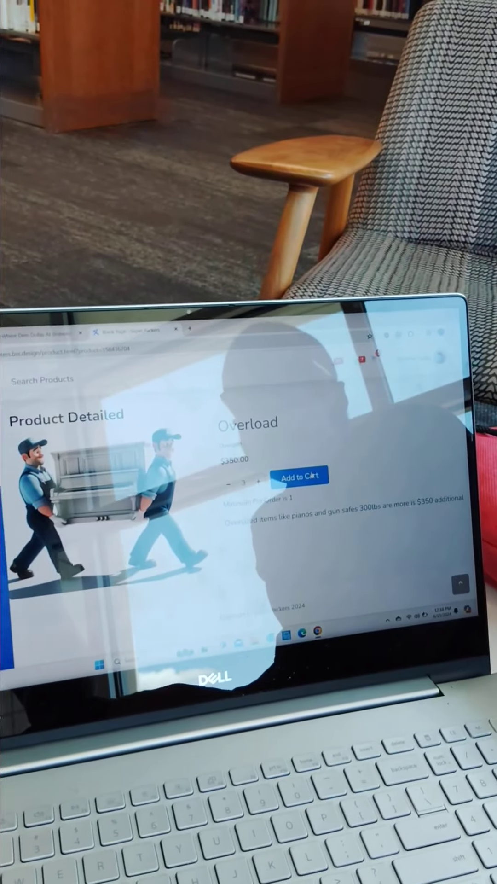
pyautogui.click(315, 473)
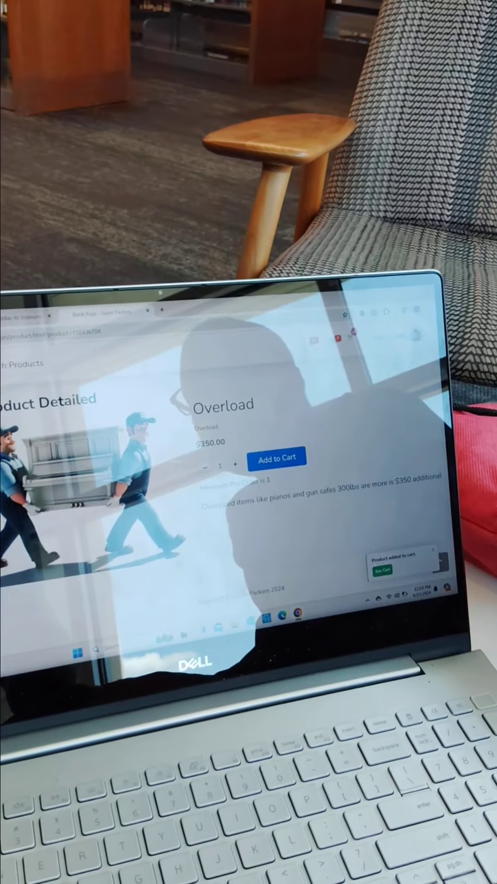
pyautogui.hotkey('alt', 'Left')
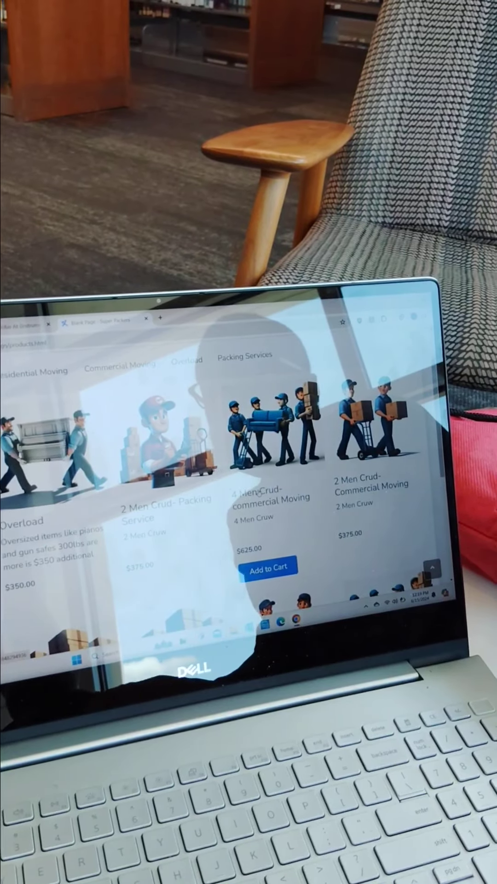
# Open the 4 Men Crud-commercial Moving details from the Services grid
pyautogui.click(257, 491)
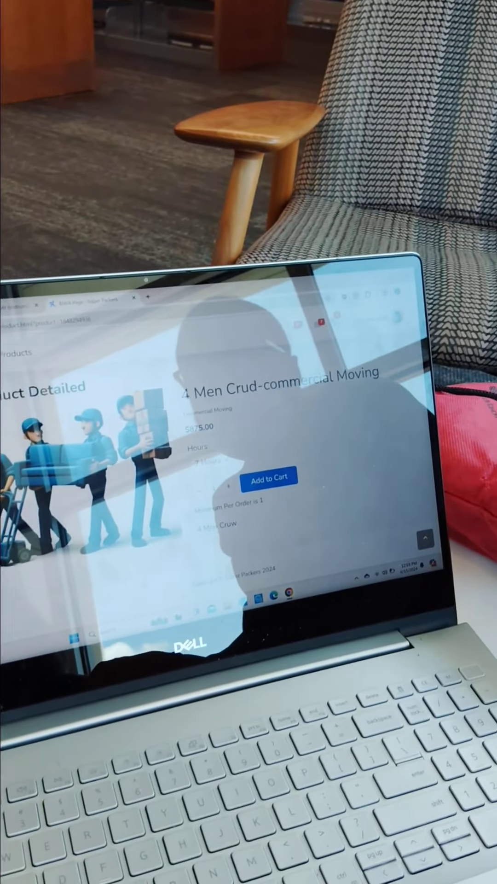
# Remove the Overload item in the cart sidebar so the subtotal drops below $1,675
pyautogui.click(267, 481)
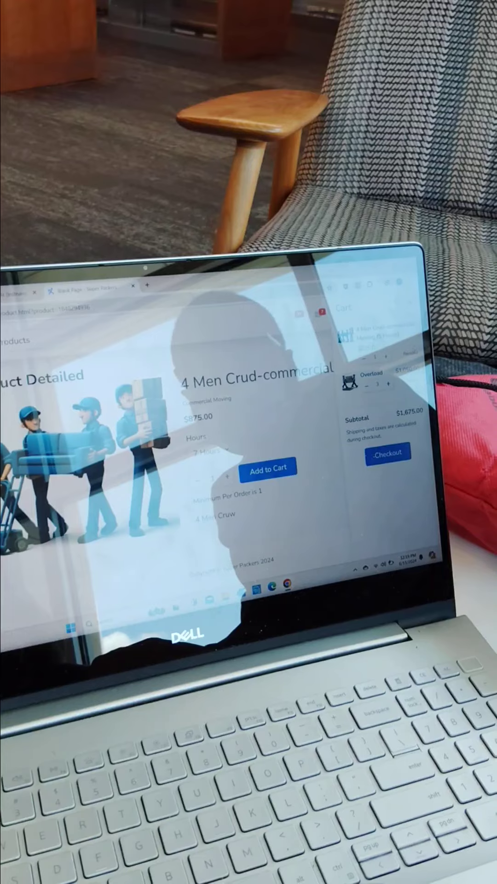
pyautogui.click(403, 384)
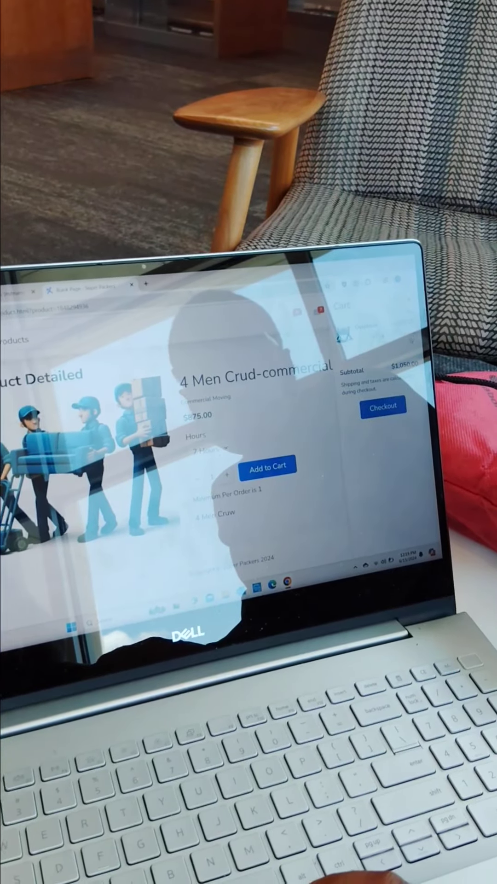